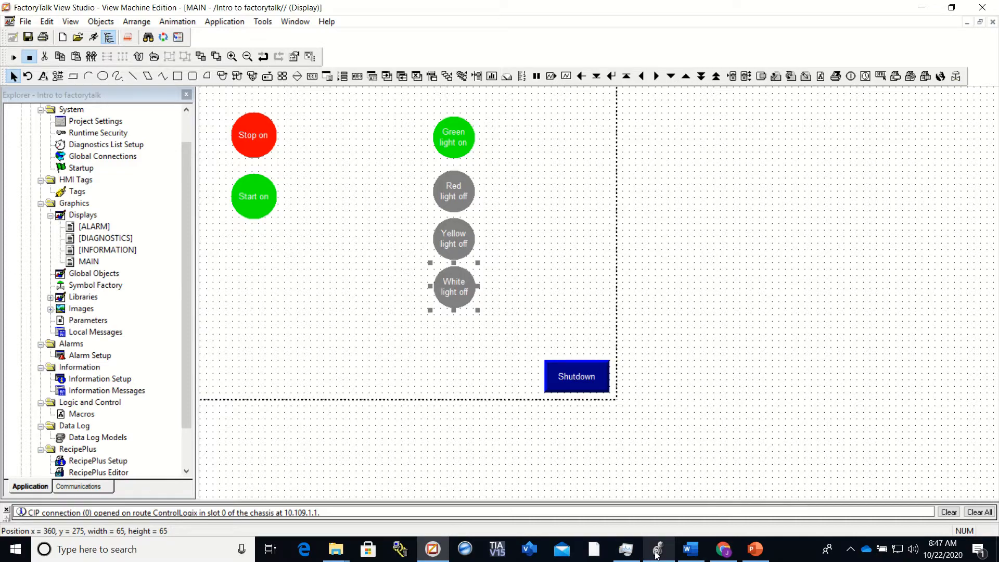
# Switch to Logix Designer to examine the MainRoutine ladder logic, and return to the MAIN display in FactoryTalk View Studio
pyautogui.click(657, 551)
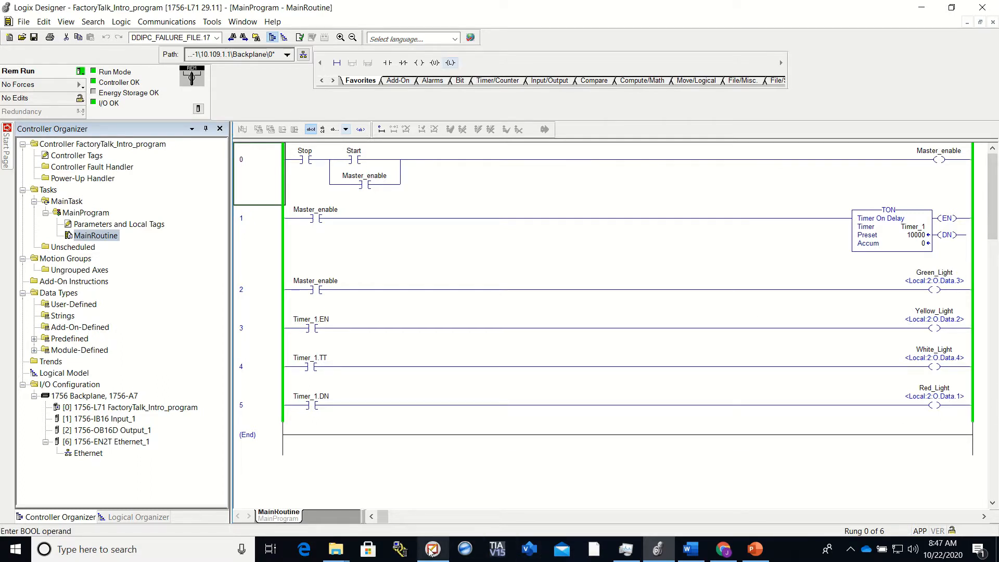
pyautogui.moveTo(430, 551)
pyautogui.click(427, 492)
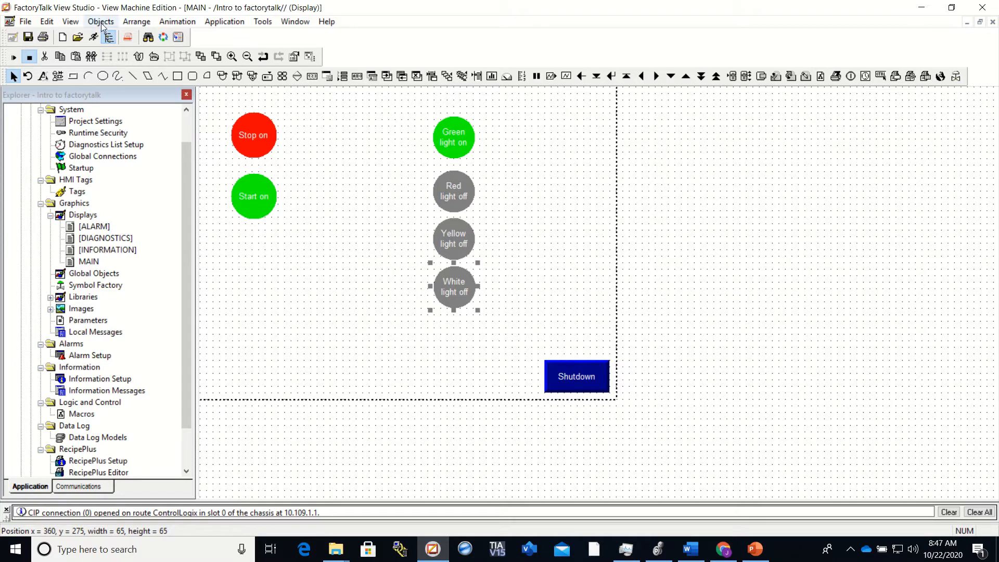
# Review the Stop push button's states, common settings and tag connections in its properties, and close them unchanged
pyautogui.click(245, 130)
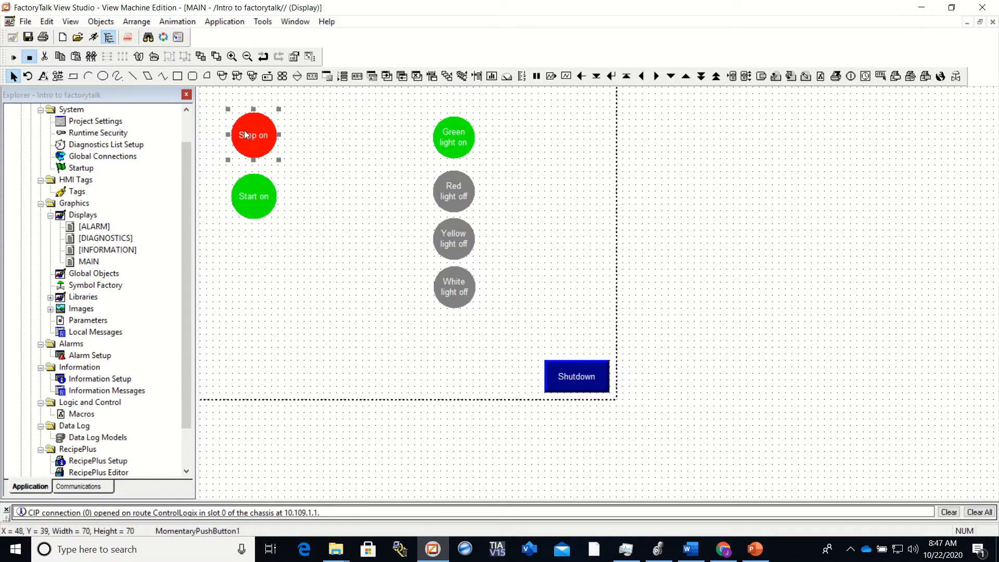
pyautogui.rightClick(245, 130)
pyautogui.click(267, 139)
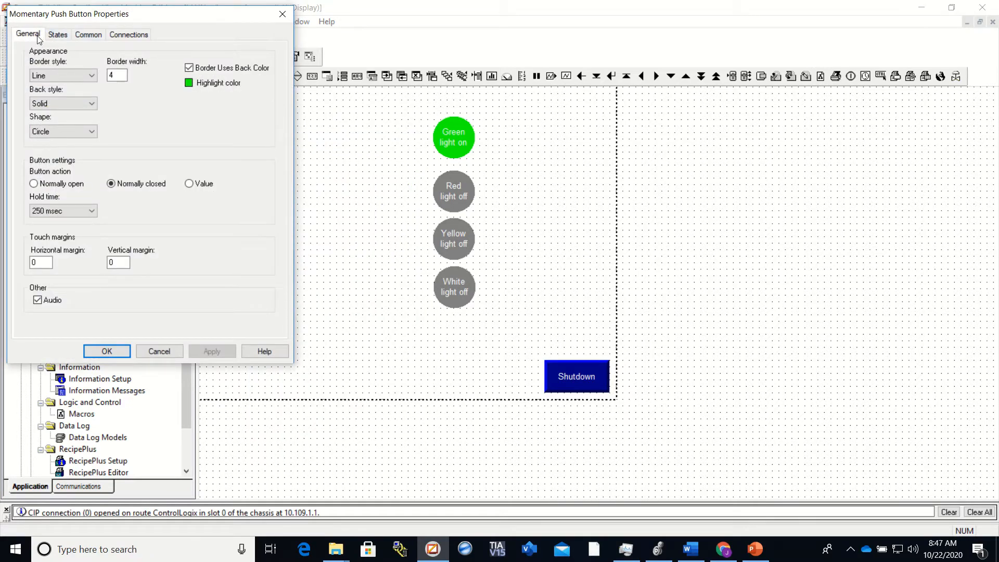
pyautogui.click(65, 37)
pyautogui.click(88, 35)
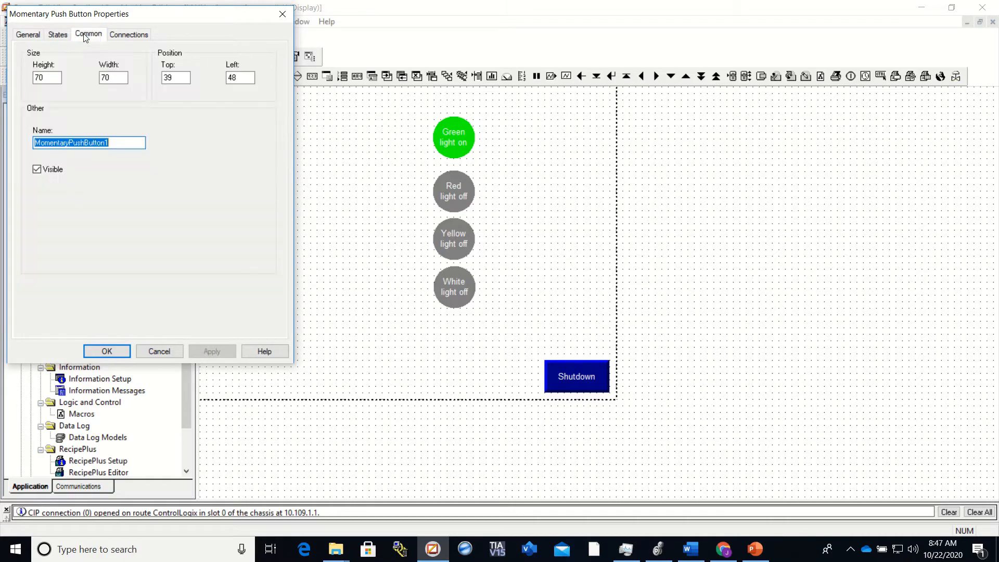
pyautogui.click(129, 33)
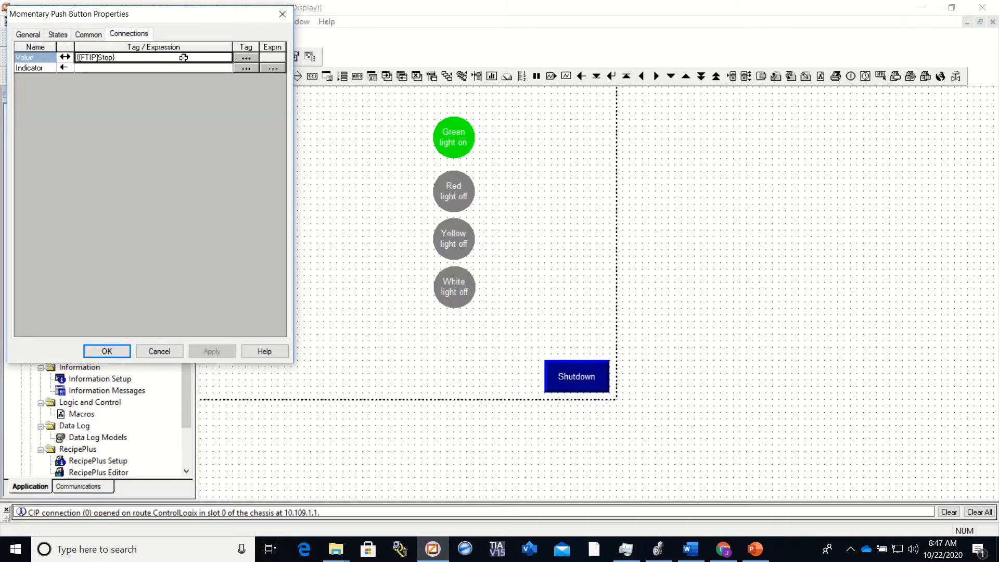
pyautogui.click(282, 14)
# Examine the FTIP device shortcut in the FactoryTalk Linx Communication Setup and return to the MAIN display
pyautogui.scroll(-2, 179, 357)
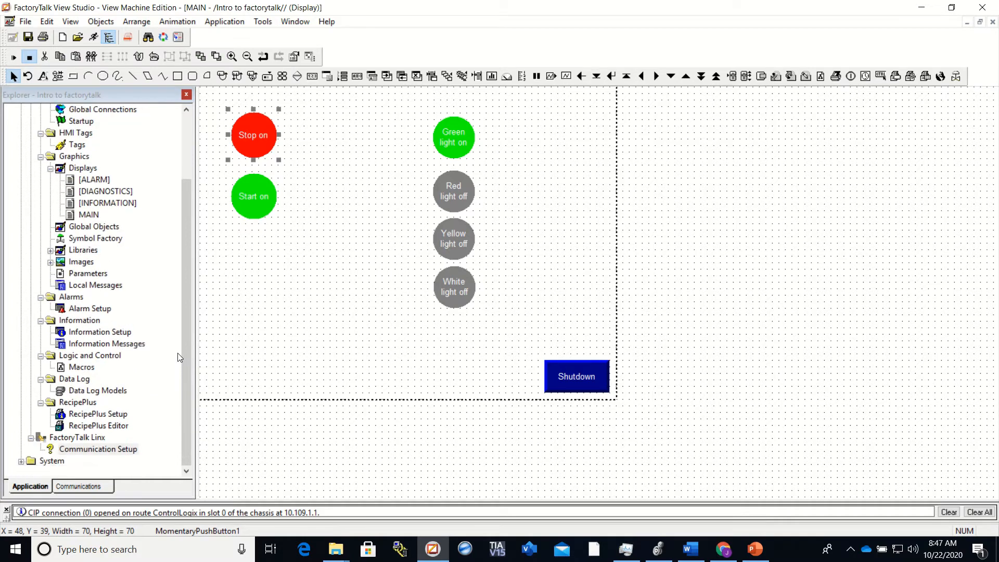
pyautogui.doubleClick(86, 451)
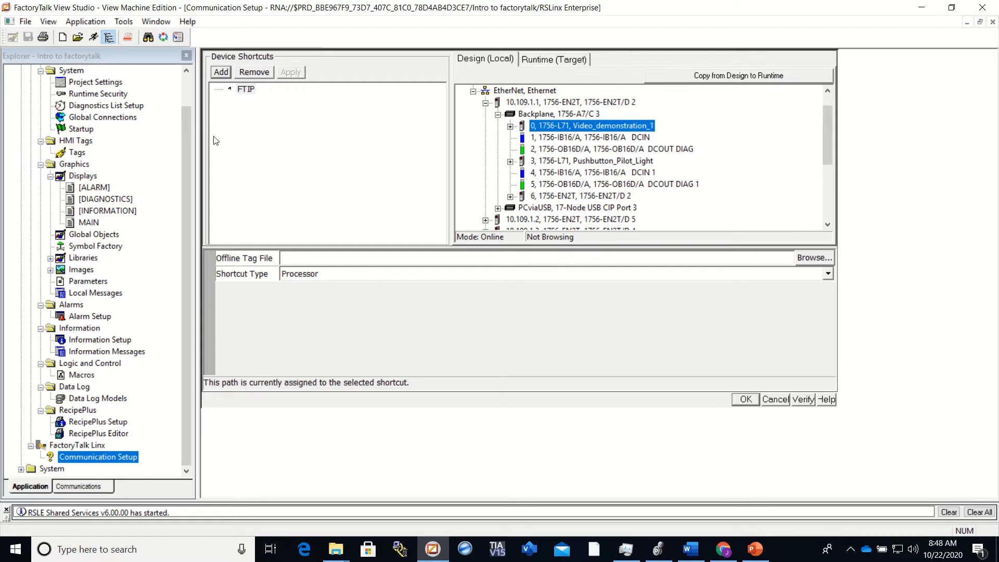
pyautogui.doubleClick(96, 223)
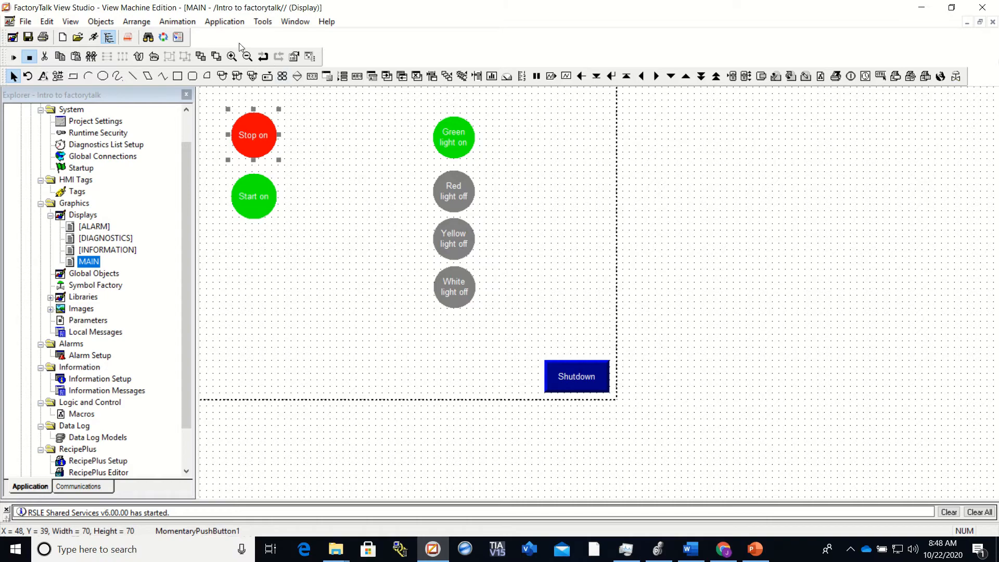
# Create the runtime application "Intro to factorytalk" as a Runtime 8.0 Application (*.mer), saving the changes to MAIN
pyautogui.click(217, 23)
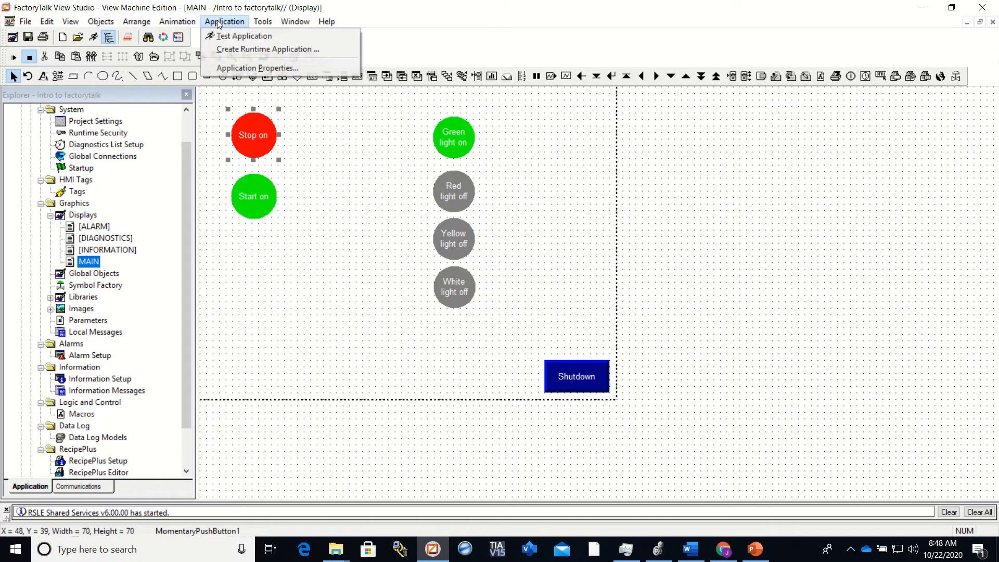
pyautogui.click(245, 51)
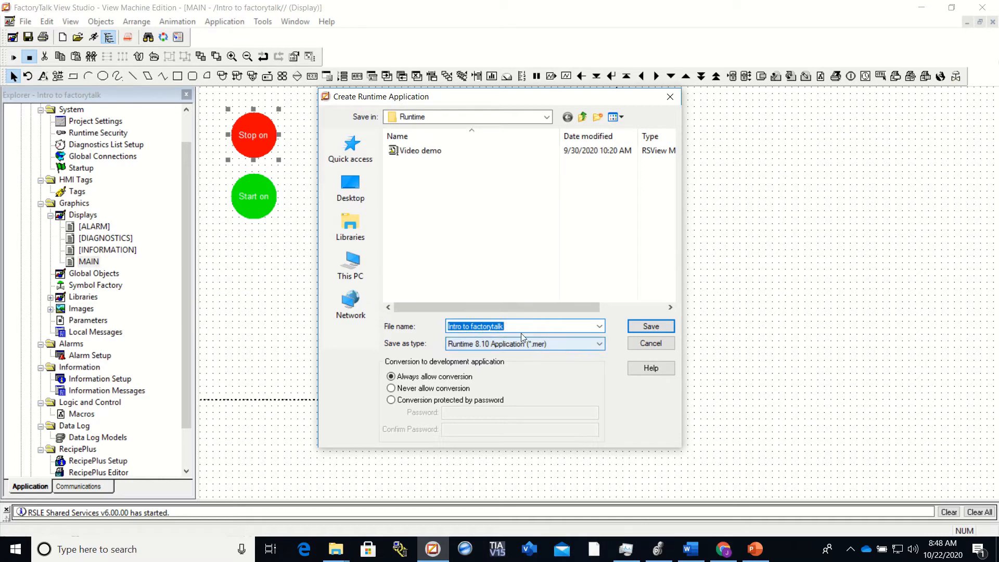
pyautogui.click(601, 346)
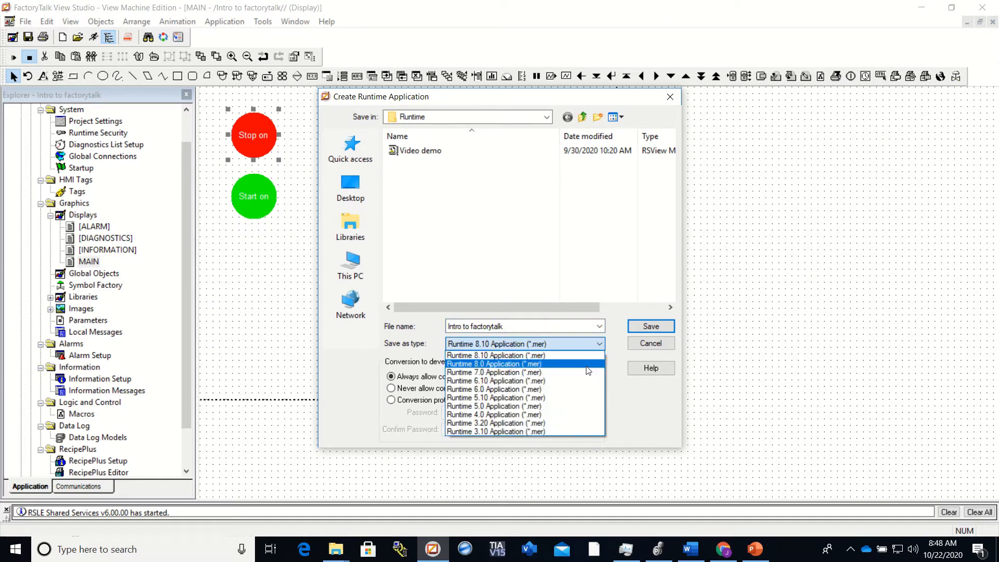
pyautogui.click(586, 366)
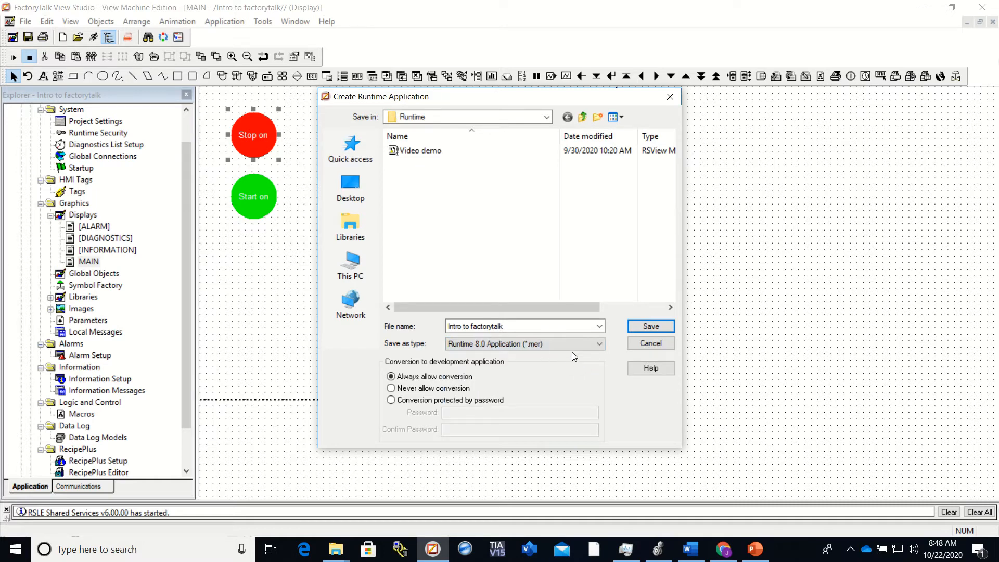
pyautogui.click(650, 327)
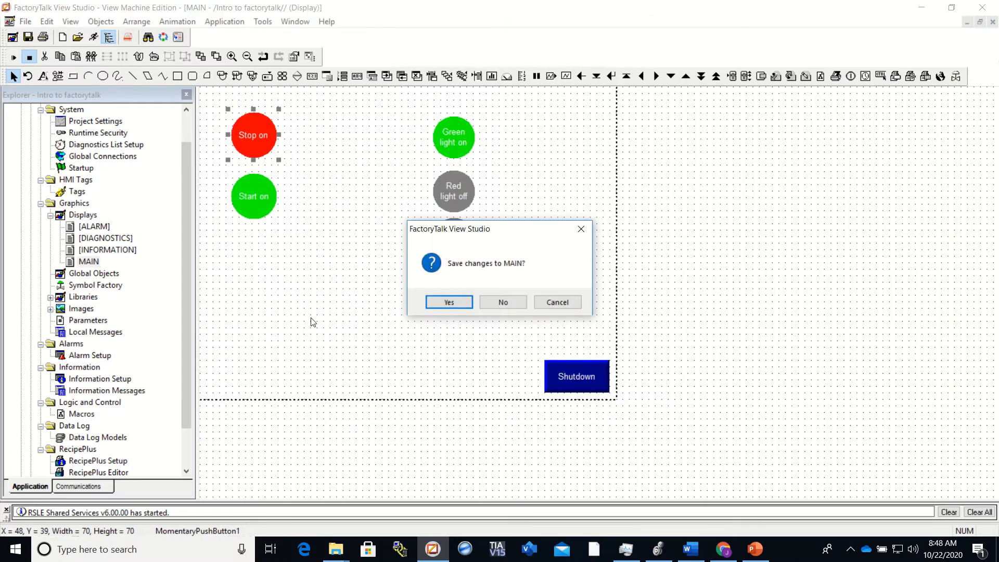
pyautogui.click(461, 304)
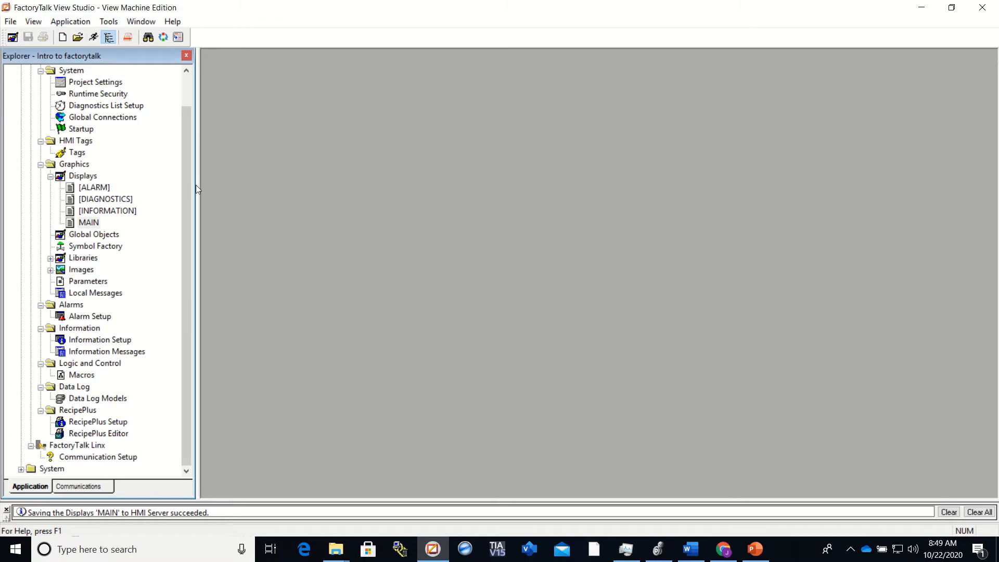
# Open the Transfer Utility and choose the "Intro to factorytalk" runtime file as the source for download
pyautogui.click(112, 26)
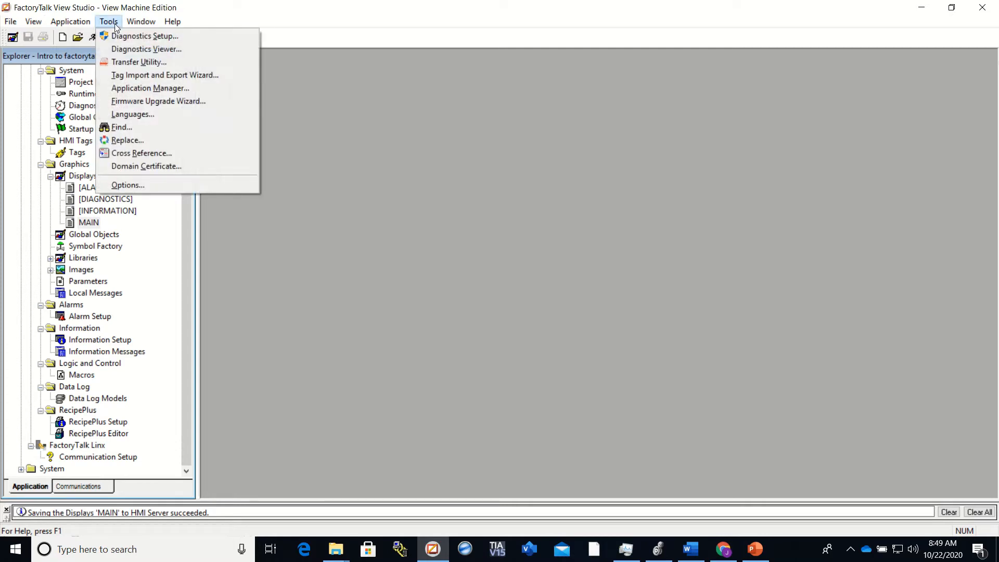
pyautogui.click(125, 63)
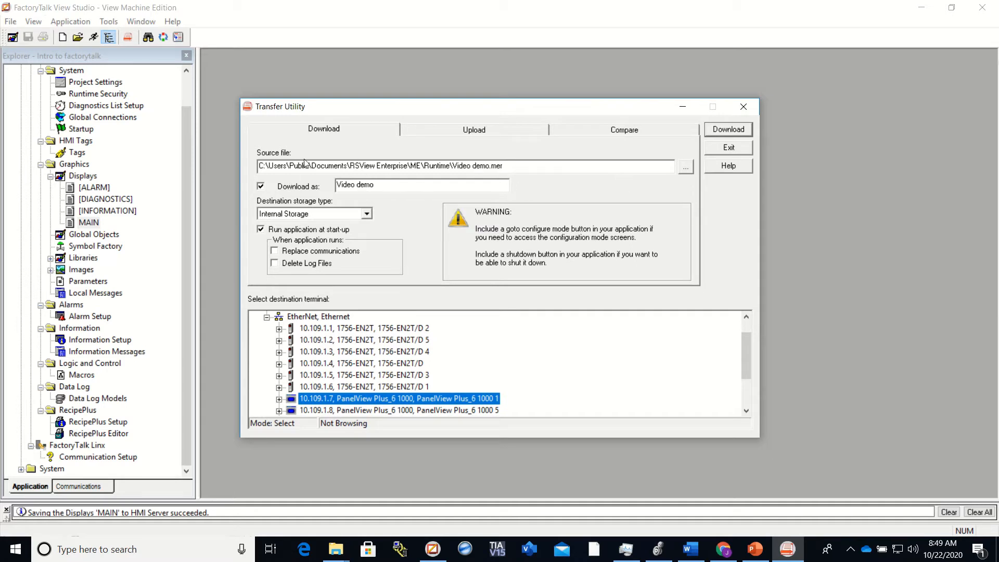
pyautogui.click(686, 167)
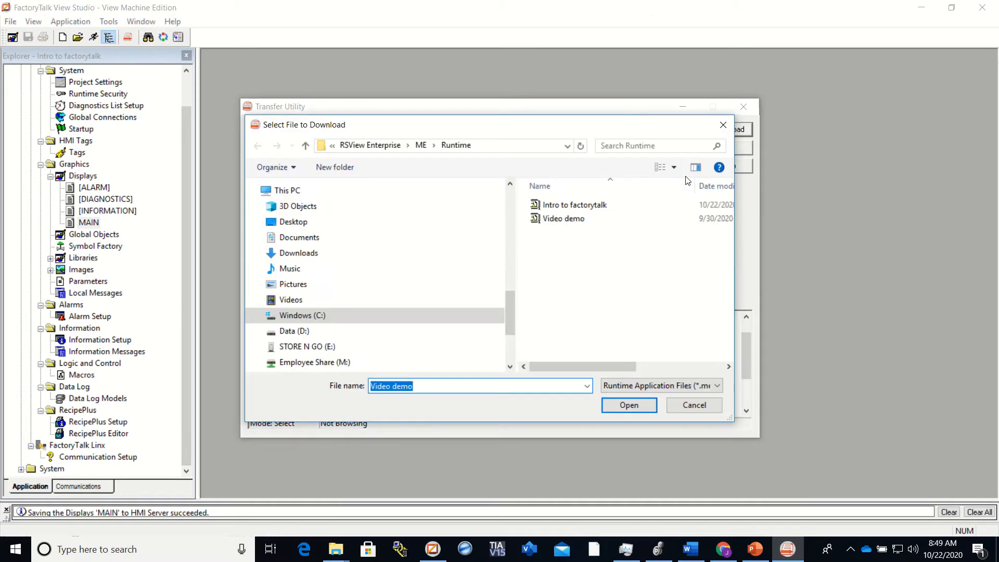
pyautogui.click(573, 206)
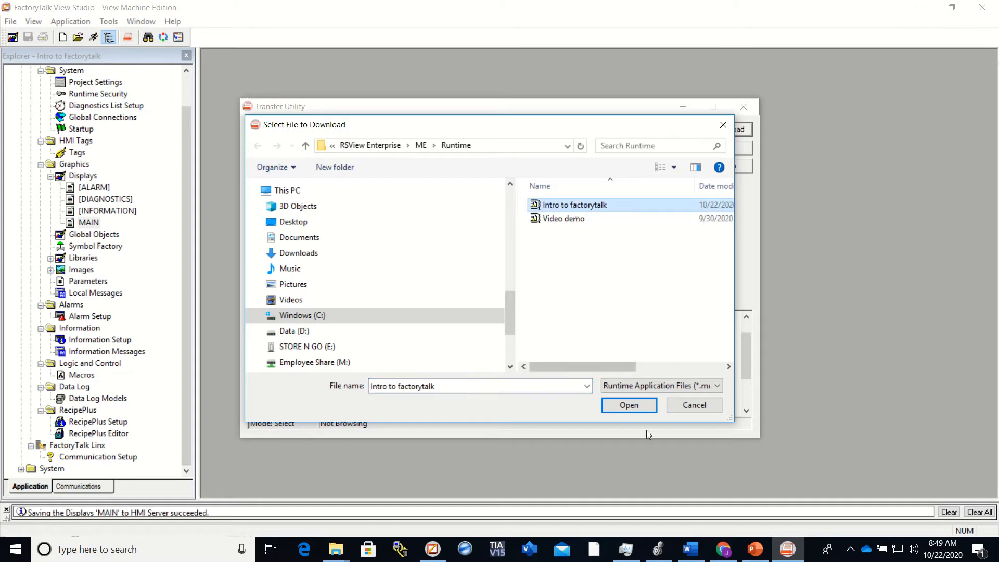
pyautogui.click(630, 405)
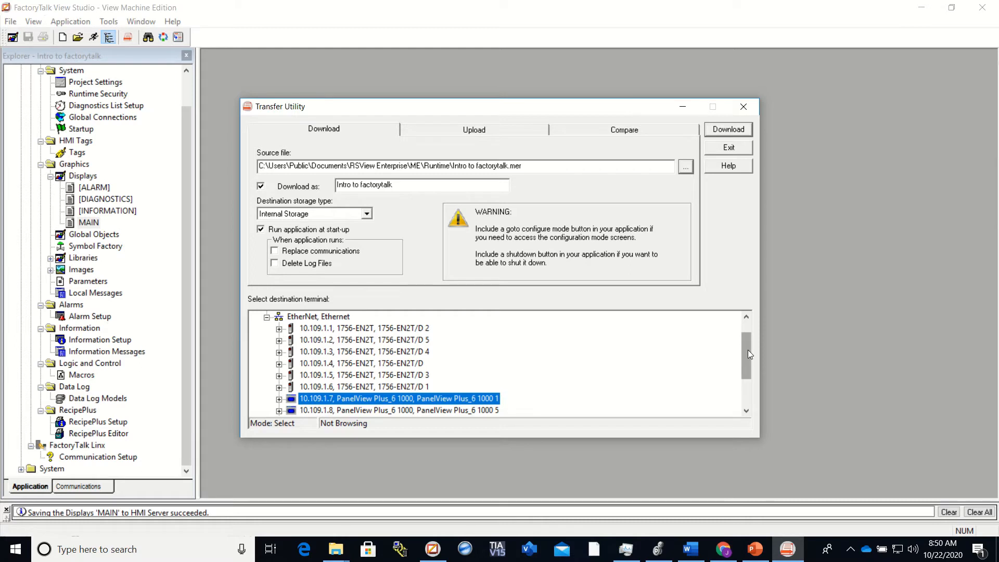
# Download the runtime application to the PanelView Plus_6 1000 terminal at 10.109.1.7 and close the Transfer Utility
pyautogui.moveTo(748, 350); pyautogui.dragTo(747, 369)
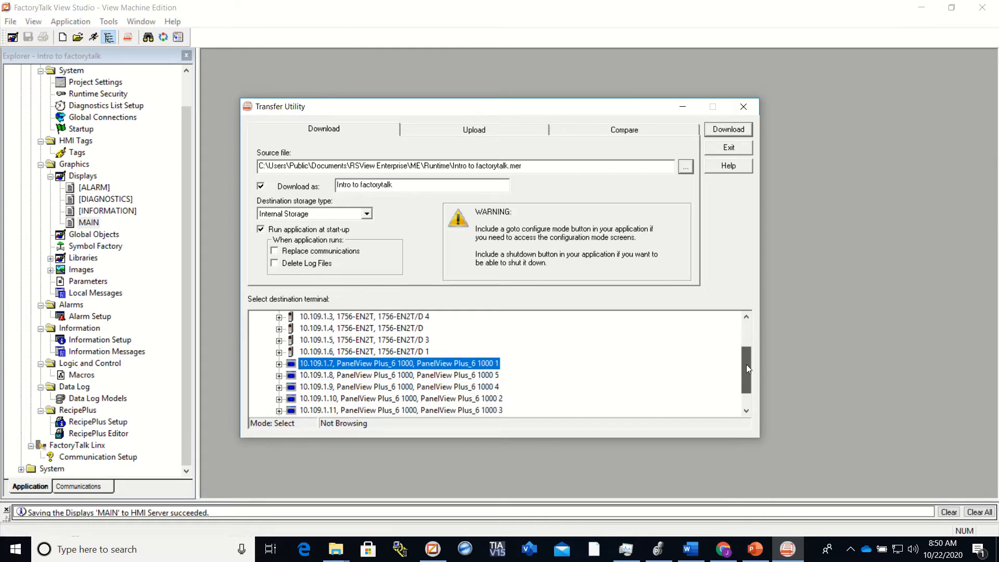
pyautogui.moveTo(746, 364); pyautogui.dragTo(697, 366)
pyautogui.scroll(-1, 369, 339)
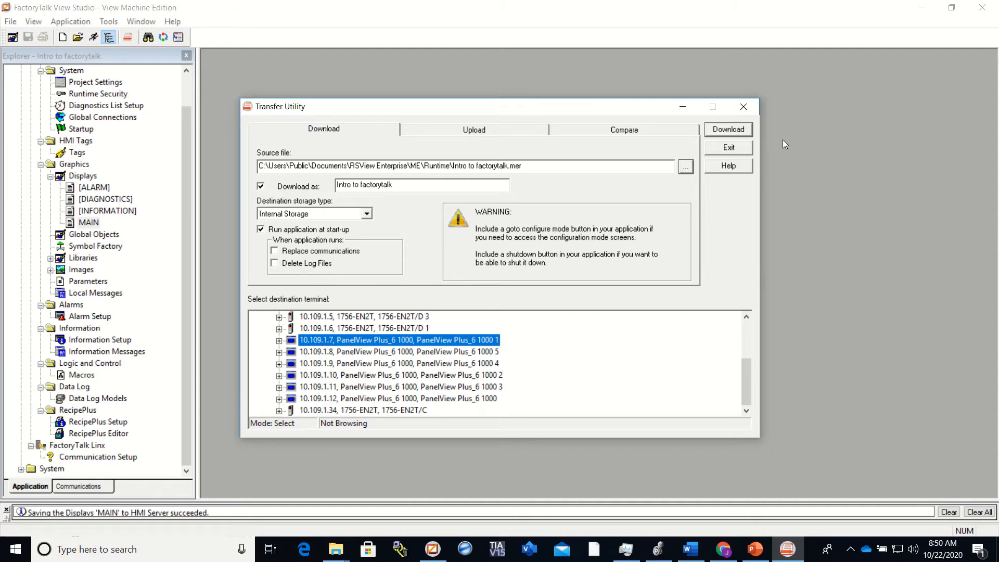
pyautogui.click(711, 130)
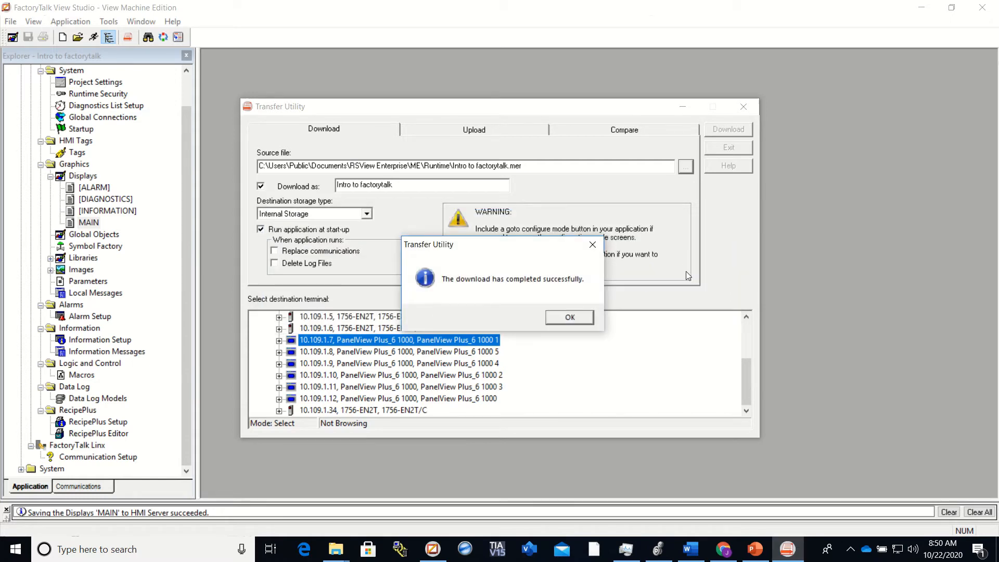
pyautogui.click(568, 317)
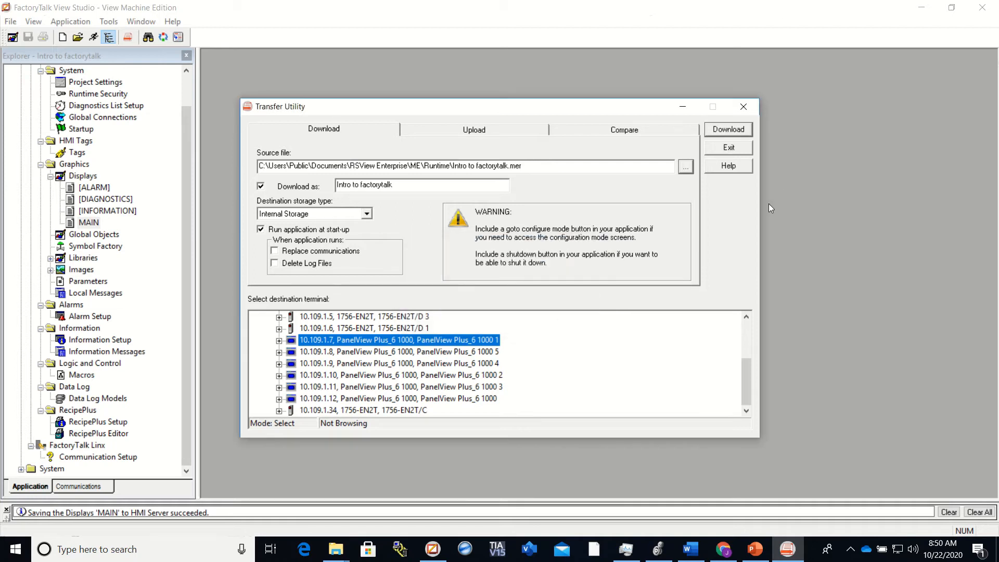
pyautogui.click(743, 106)
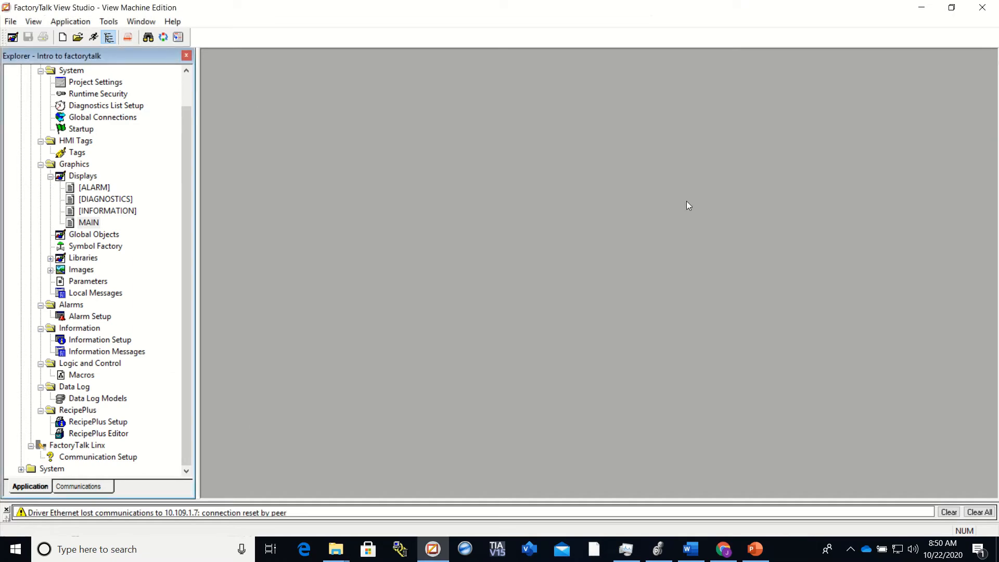
# Test the application from the MAIN display by operating its Stop and Start buttons, and shut the test run down
pyautogui.doubleClick(88, 223)
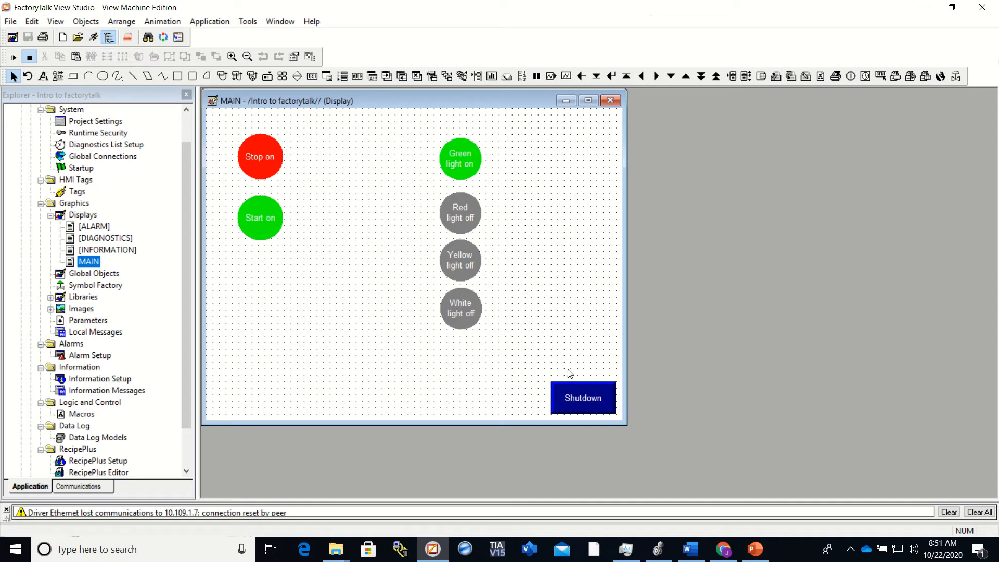
pyautogui.click(92, 37)
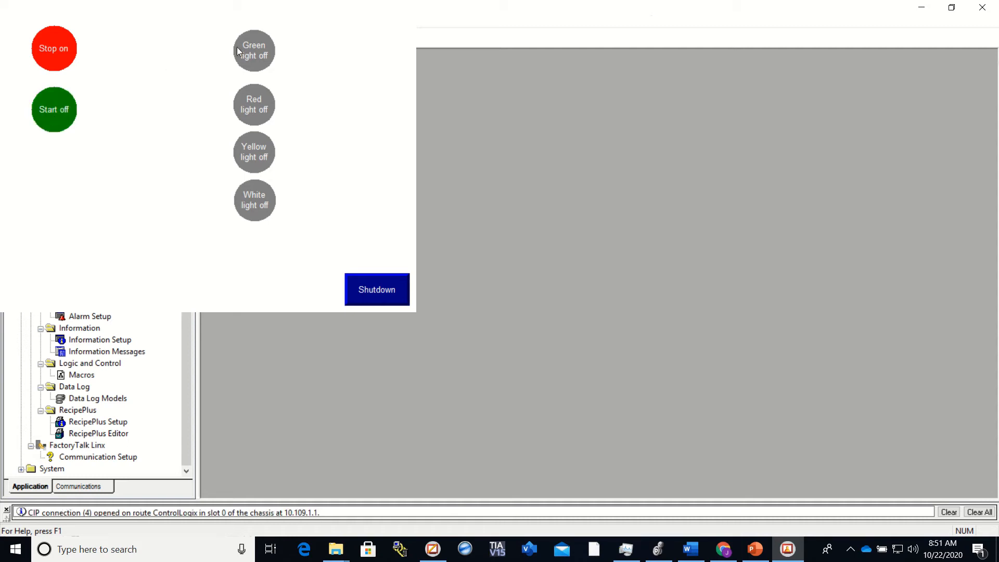
pyautogui.click(53, 50)
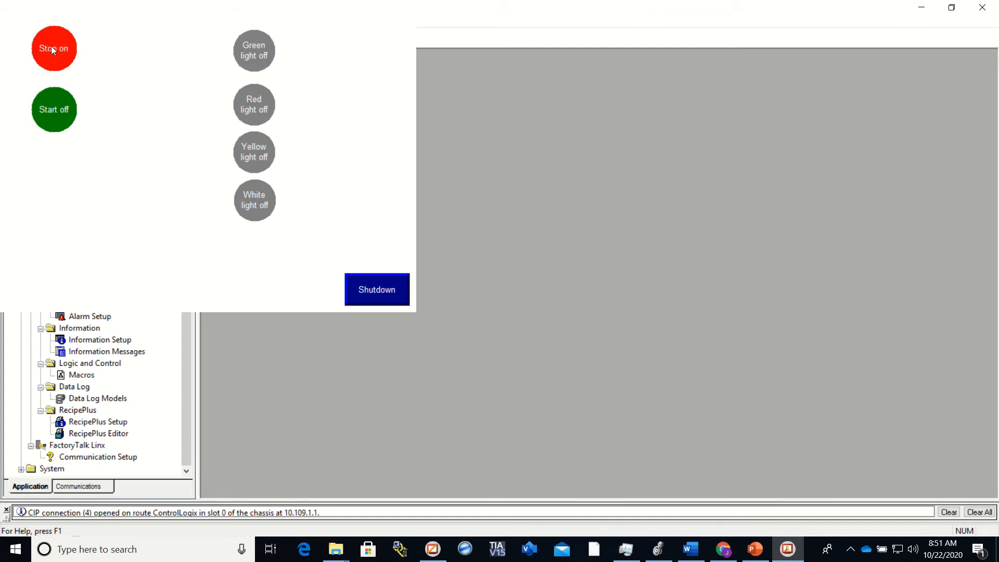
pyautogui.click(56, 127)
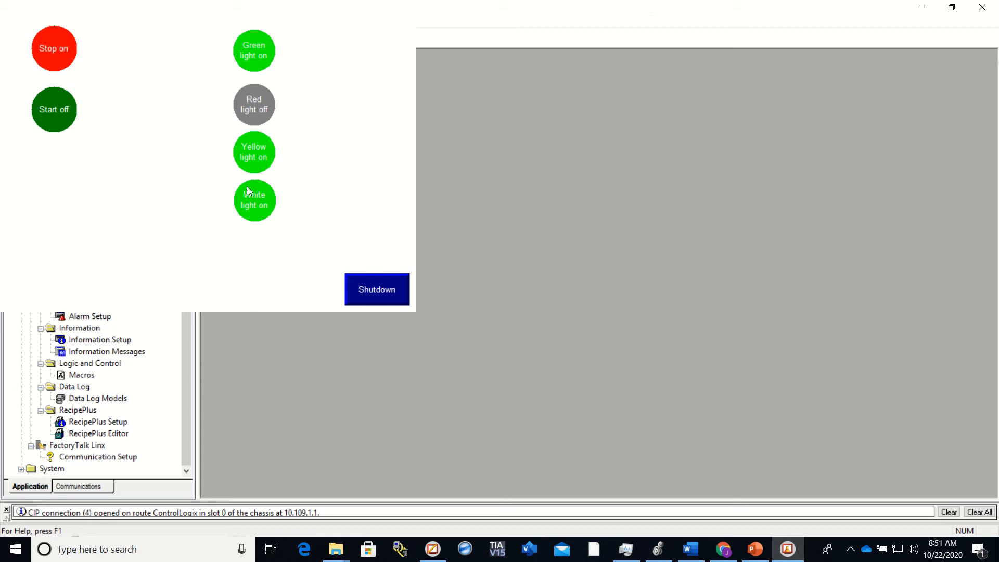
pyautogui.click(60, 48)
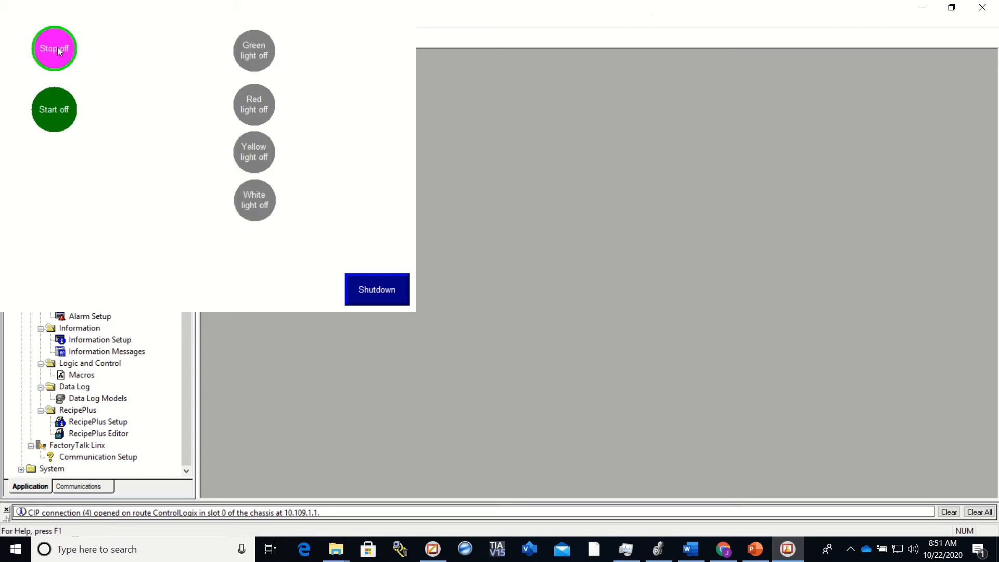
pyautogui.click(60, 108)
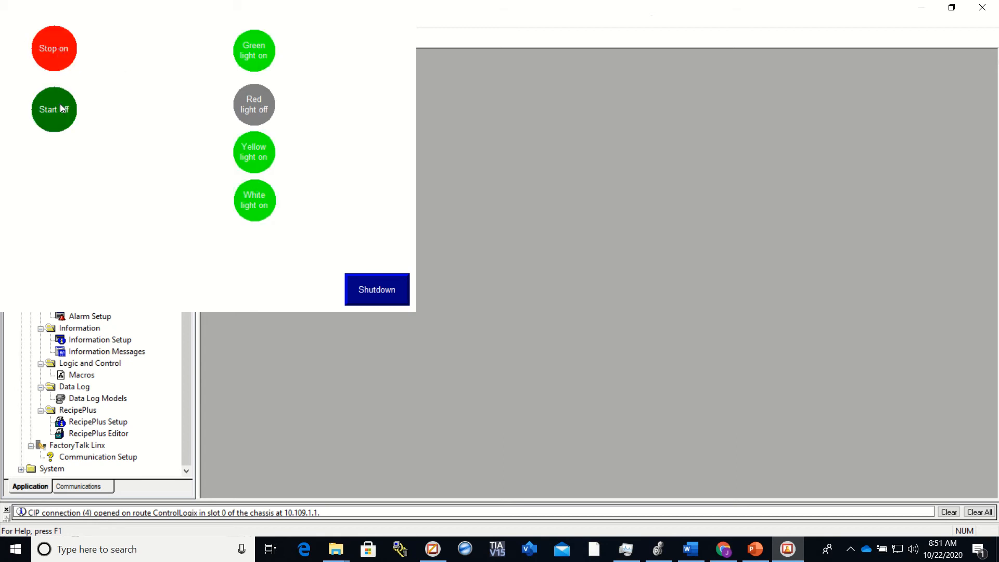
pyautogui.click(53, 44)
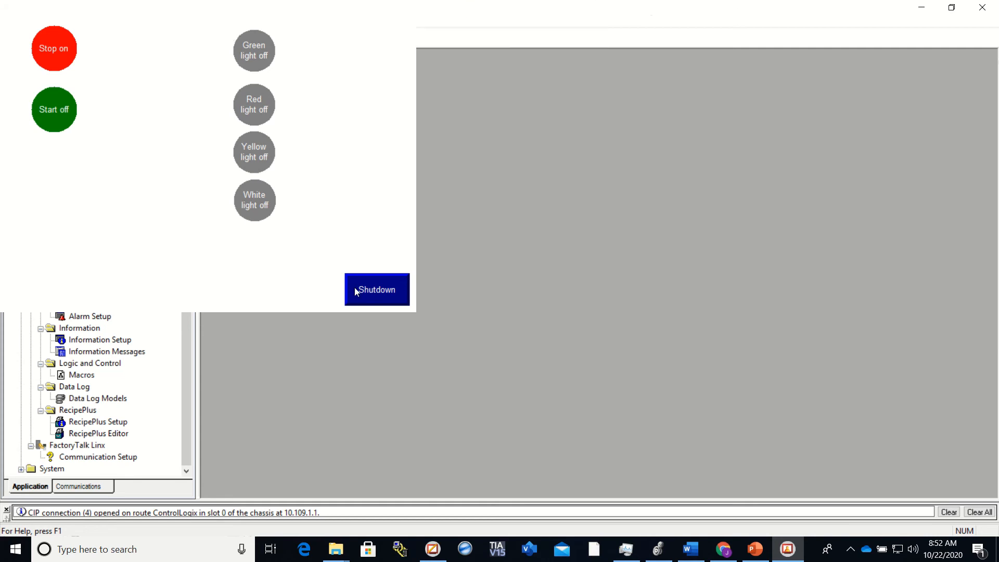
pyautogui.click(387, 287)
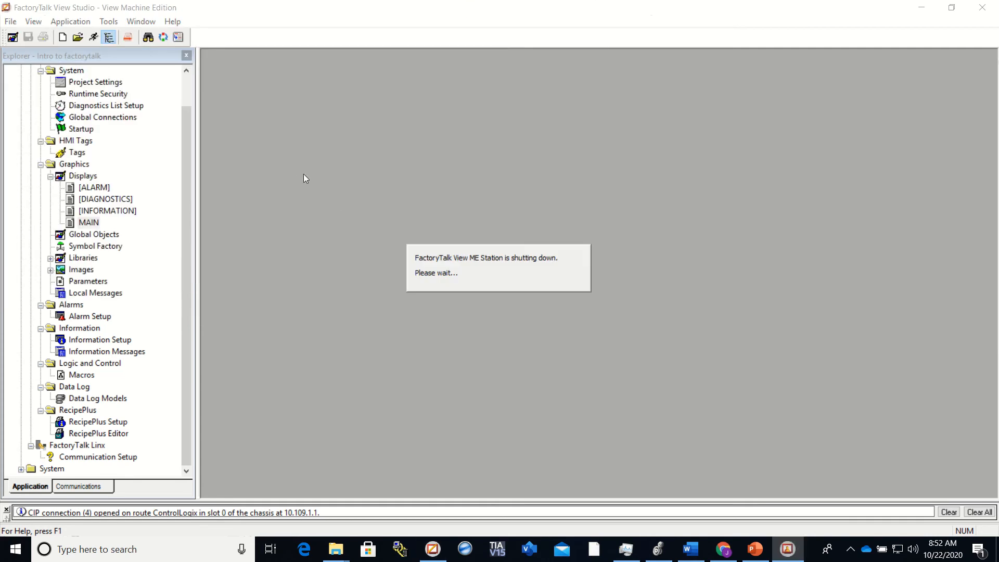
# Reopen the MAIN display, check the tag connection of the Yellow light indicator, and close its properties
pyautogui.doubleClick(89, 223)
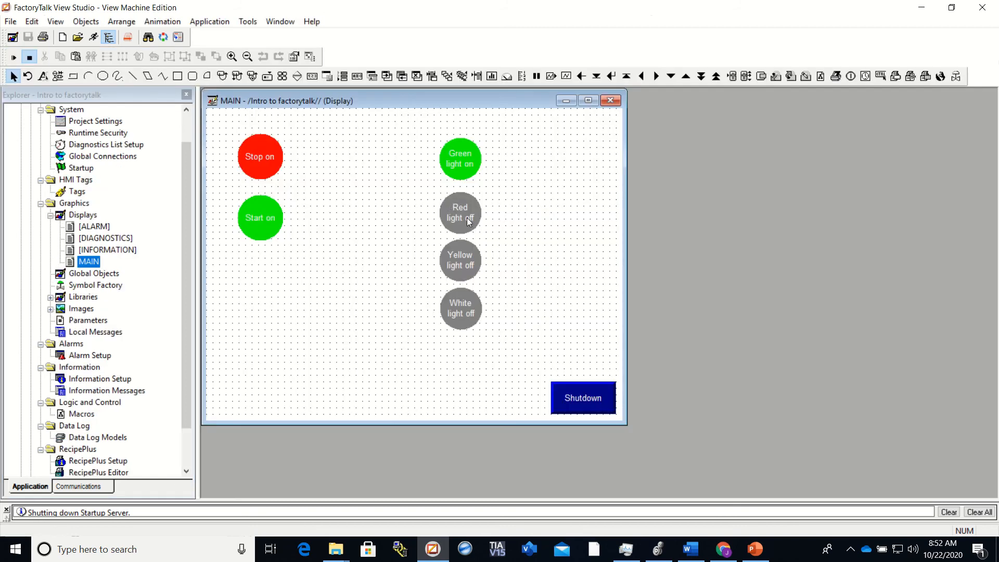
pyautogui.click(460, 257)
pyautogui.rightClick(461, 257)
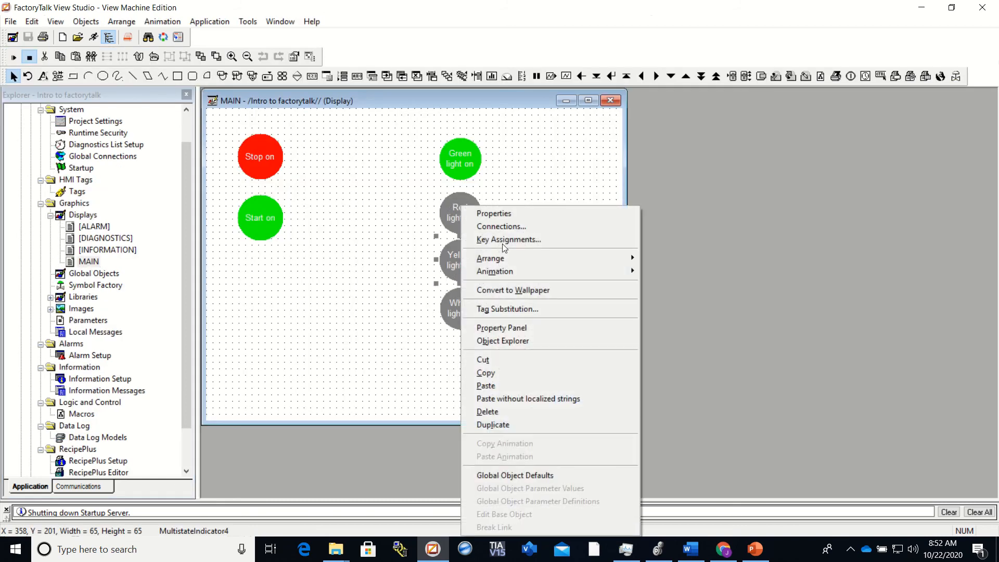
pyautogui.click(497, 214)
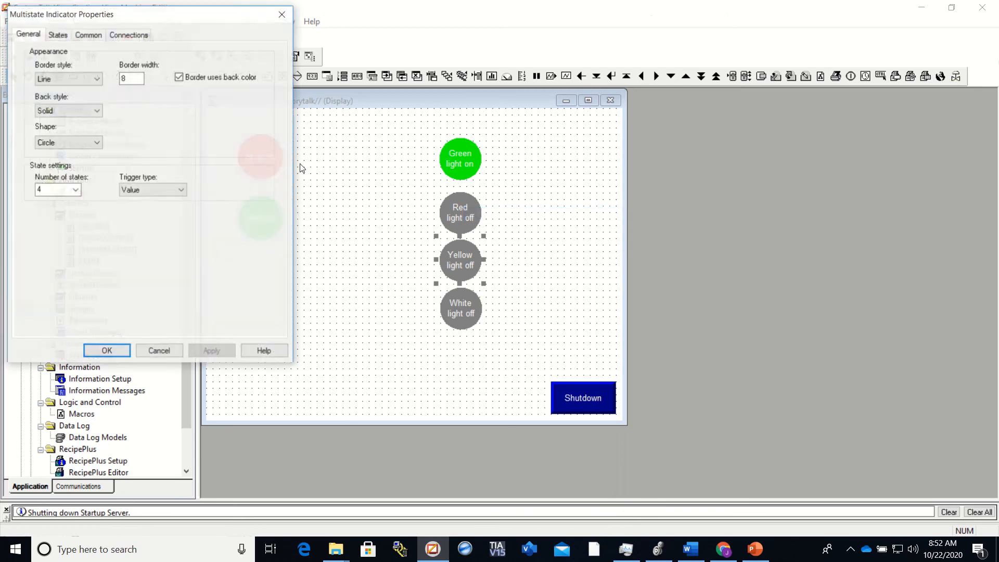
pyautogui.click(142, 34)
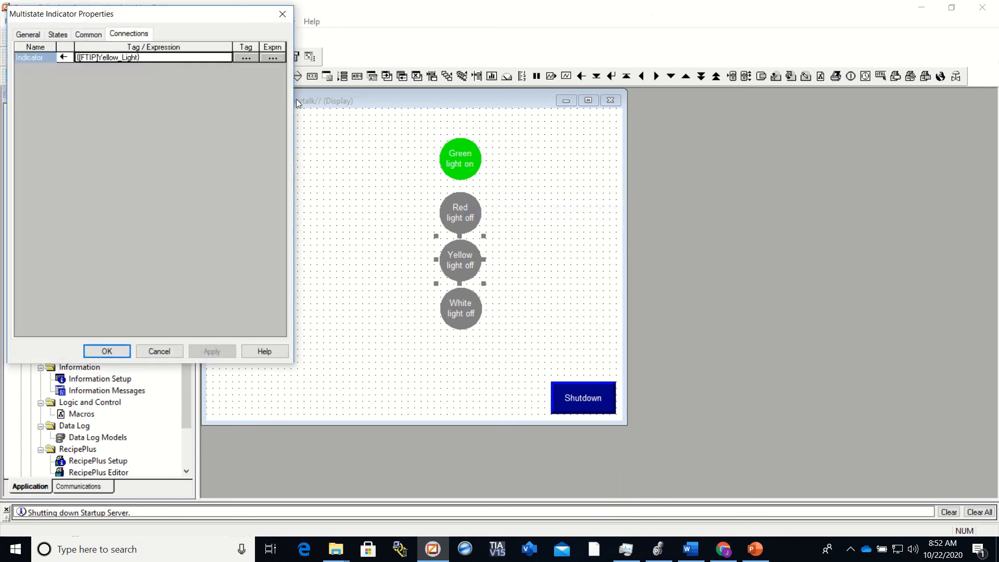
pyautogui.click(287, 22)
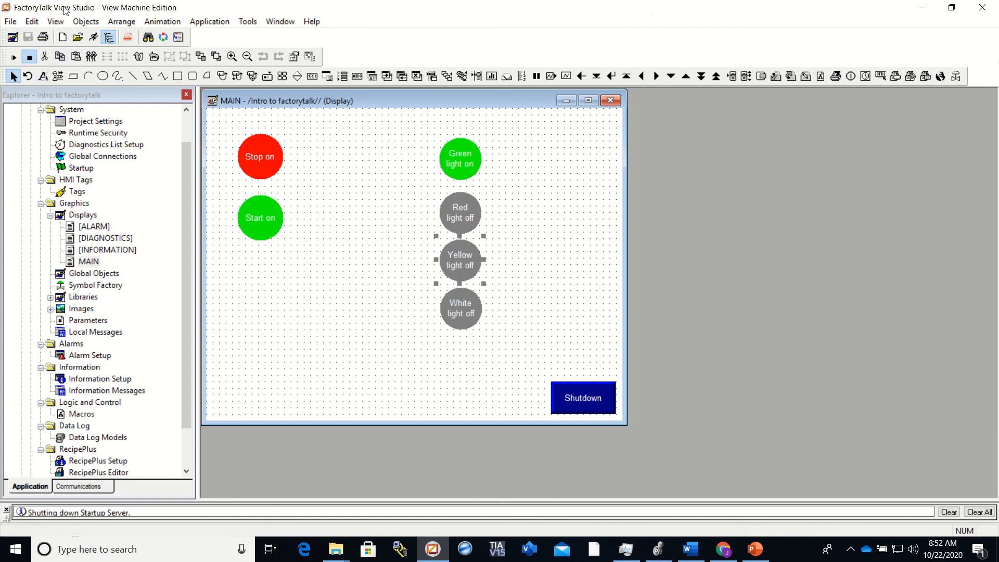
pyautogui.moveTo(411, 3)
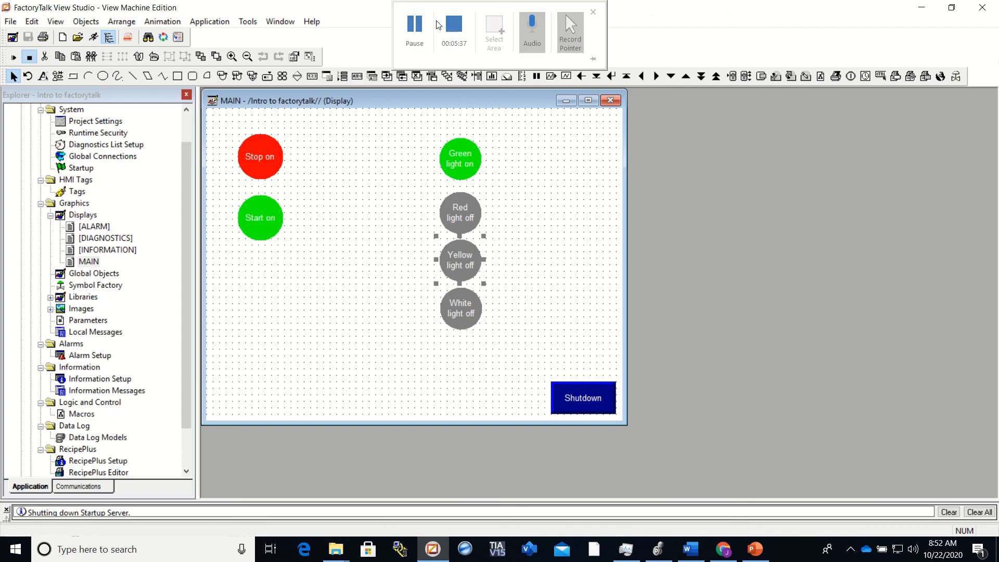